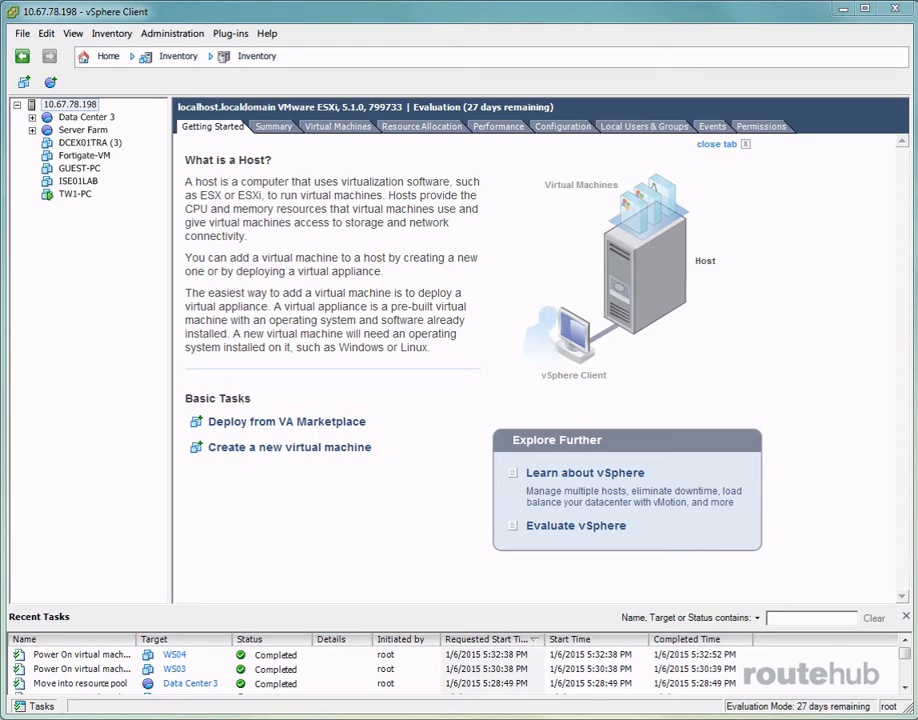
Expand and collapse Server Farm, then select the Server Farm resource pool to show its Getting Started page
click(32, 130)
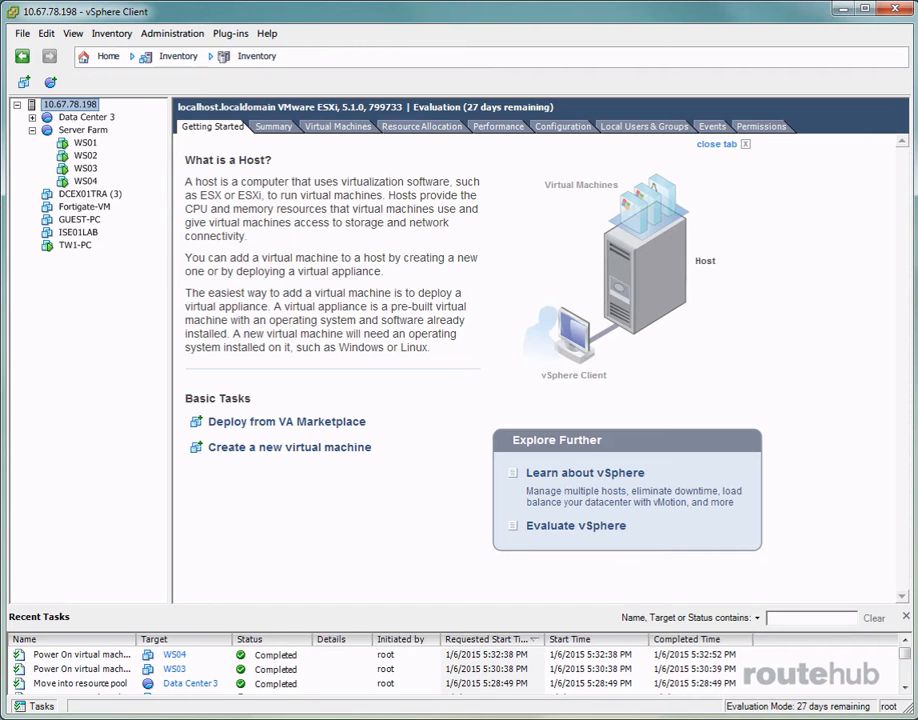
click(32, 130)
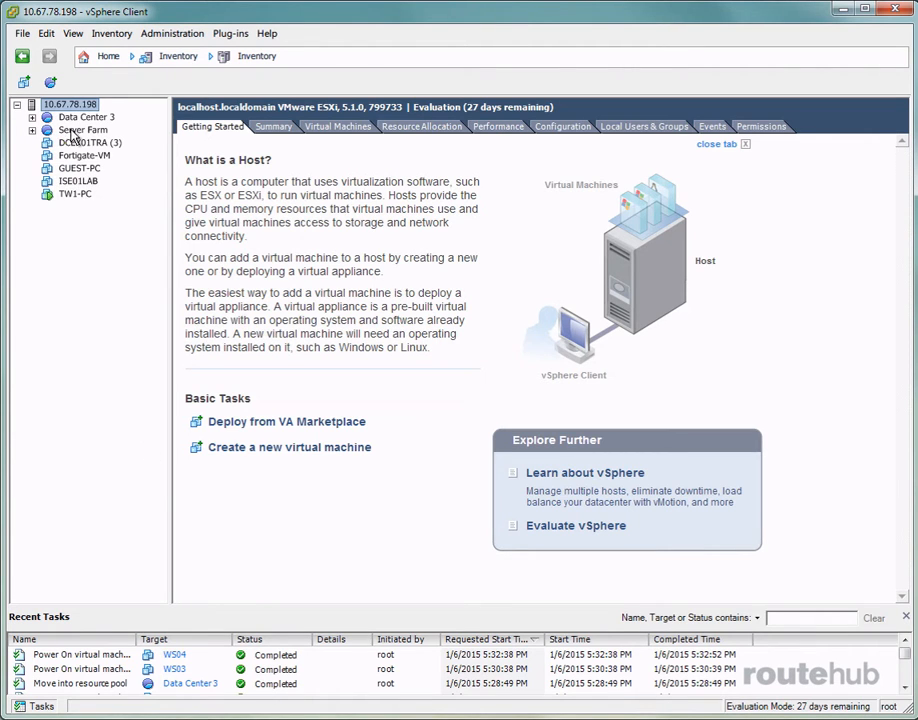
click(71, 131)
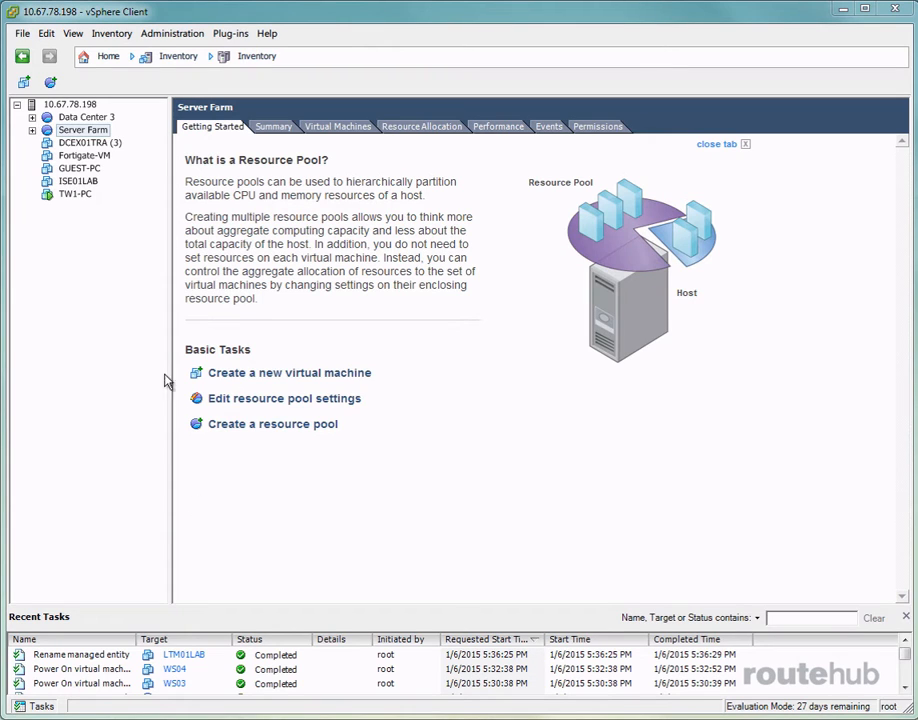
Start the Deploy OVF Template wizard using BIGIP-11.3.0.39.0-scsi.ova as the source
click(22, 36)
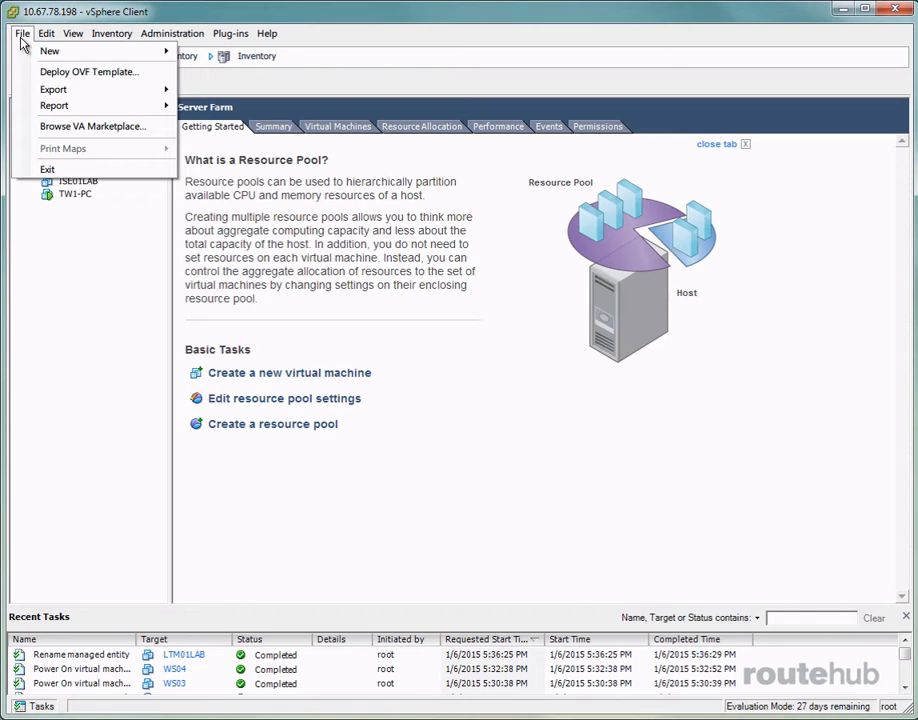
click(66, 72)
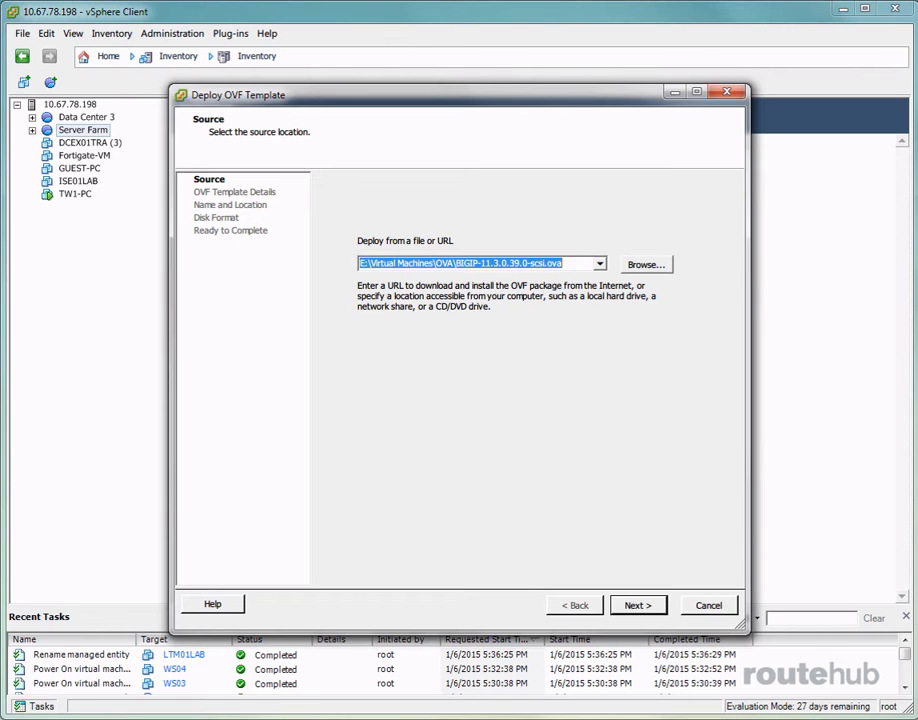
click(638, 606)
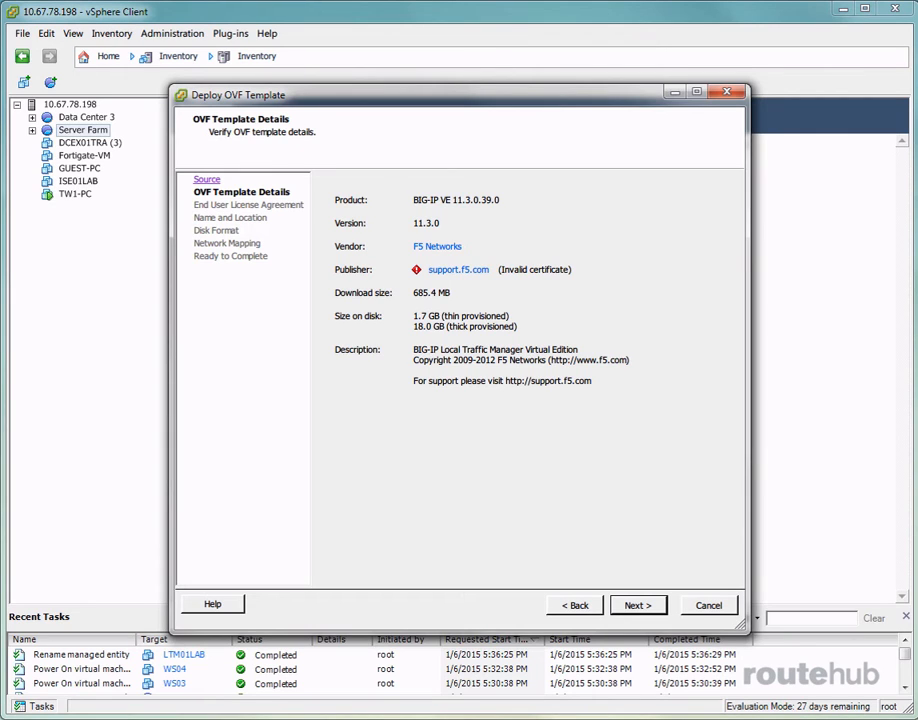
Accept the BIG-IP license agreement and name the new virtual machine LTM01LAB
click(634, 606)
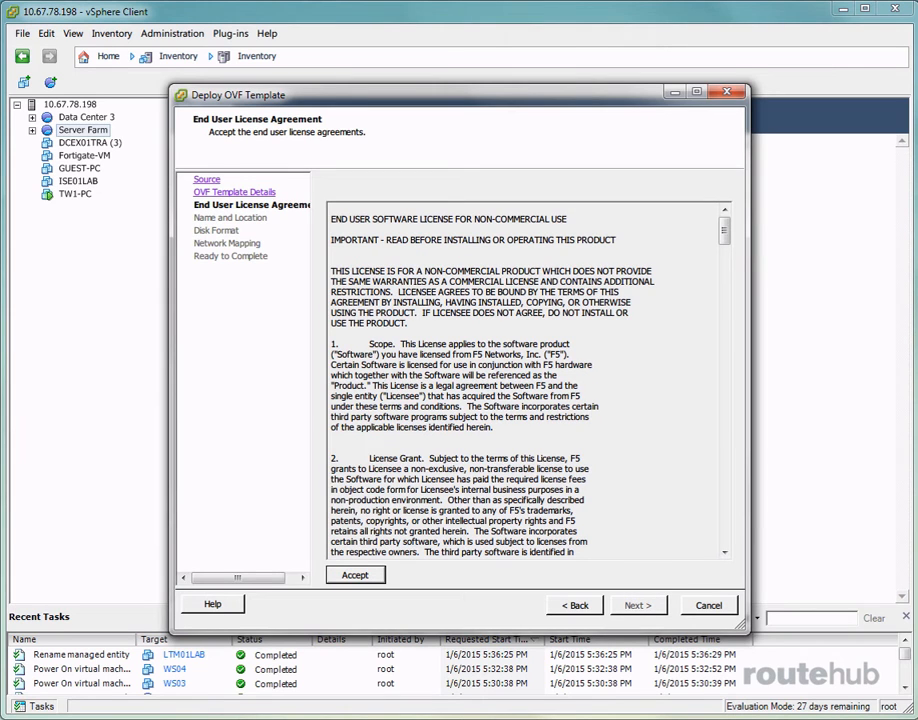
click(362, 578)
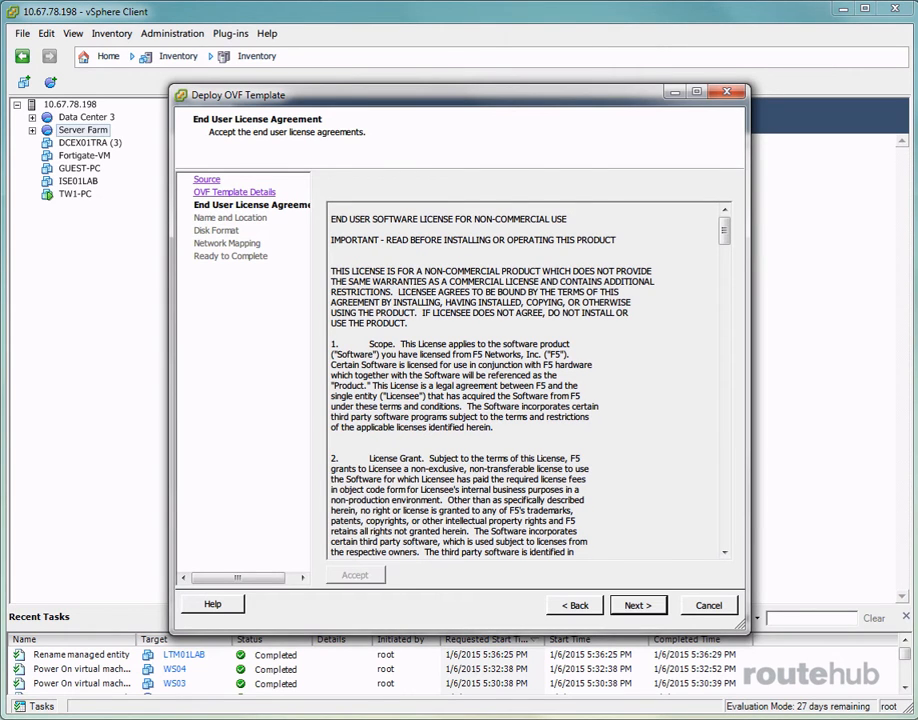
click(651, 611)
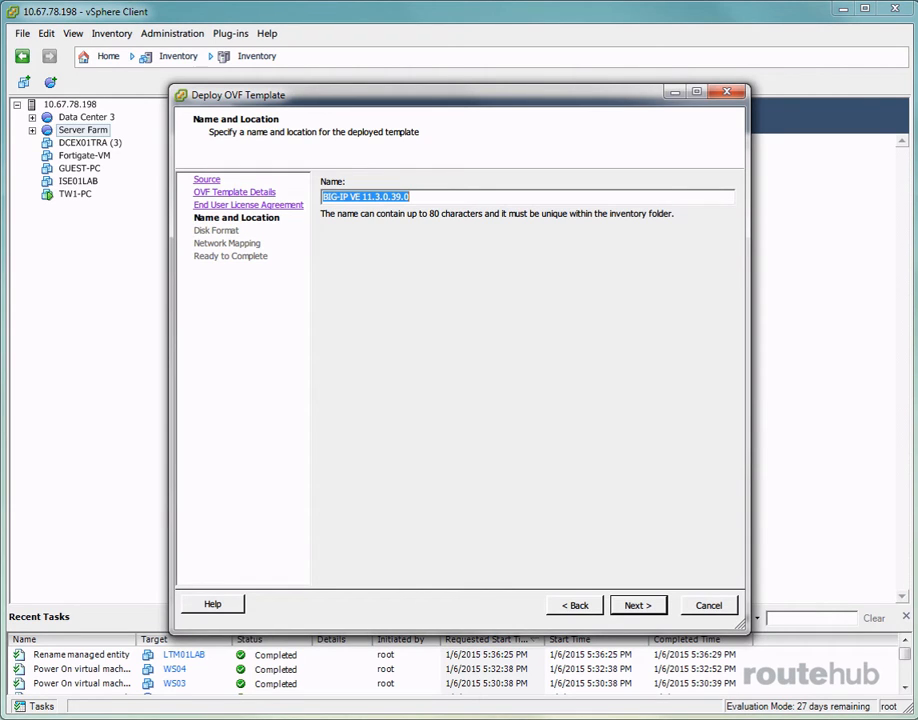
text(LTM01)
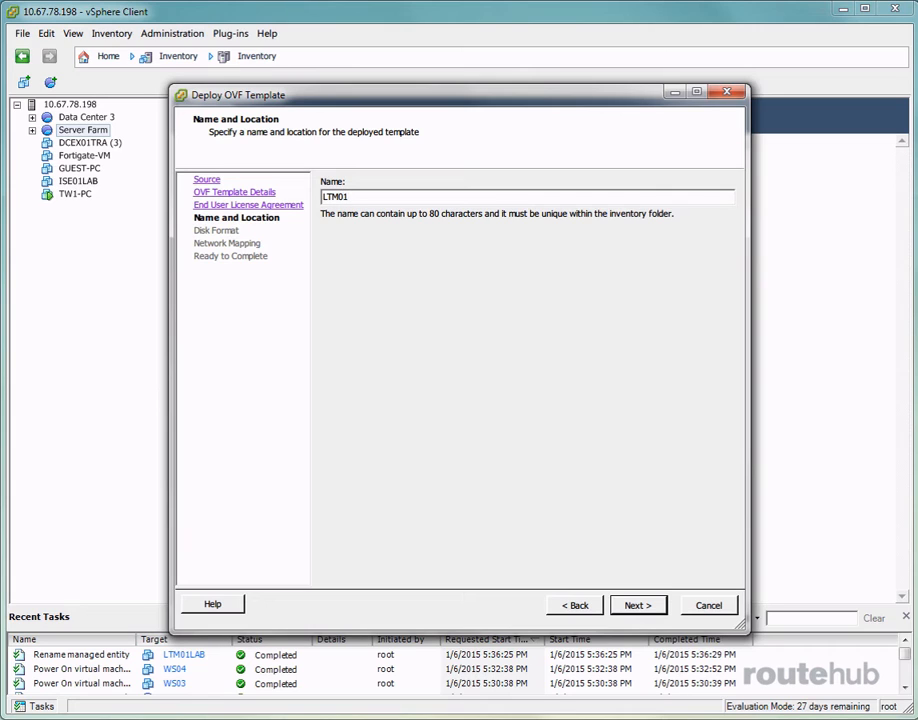
text(LAB)
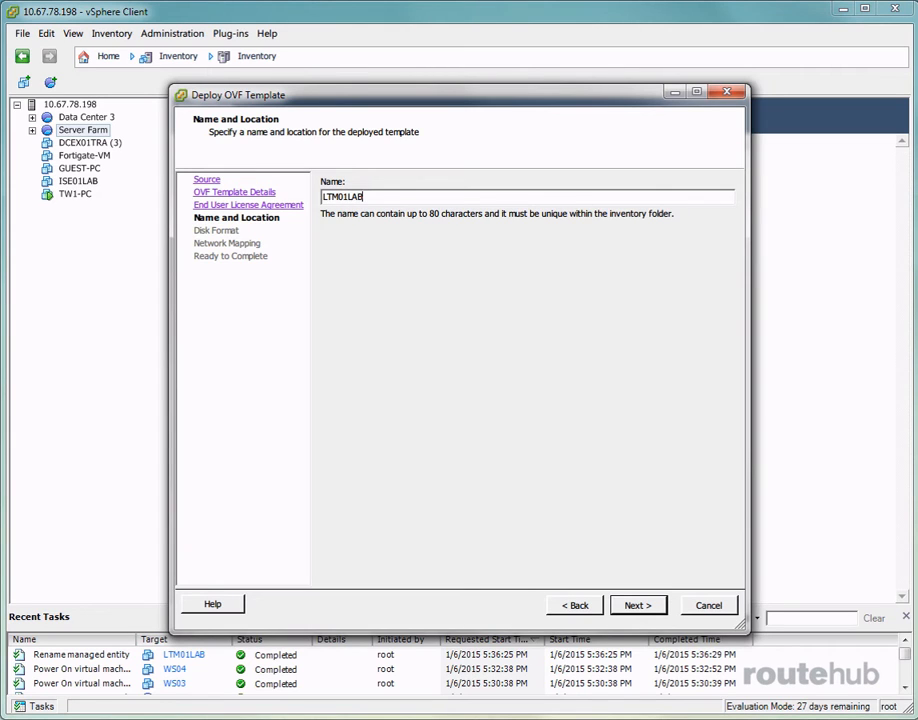
click(638, 606)
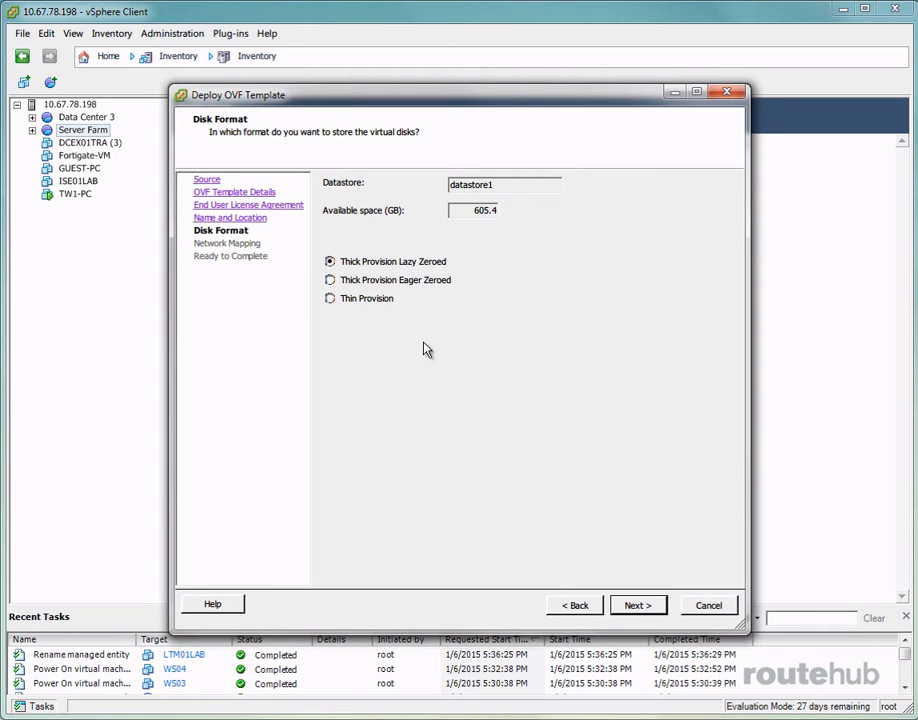
Choose Thin Provision for the virtual disk format
click(348, 299)
click(638, 606)
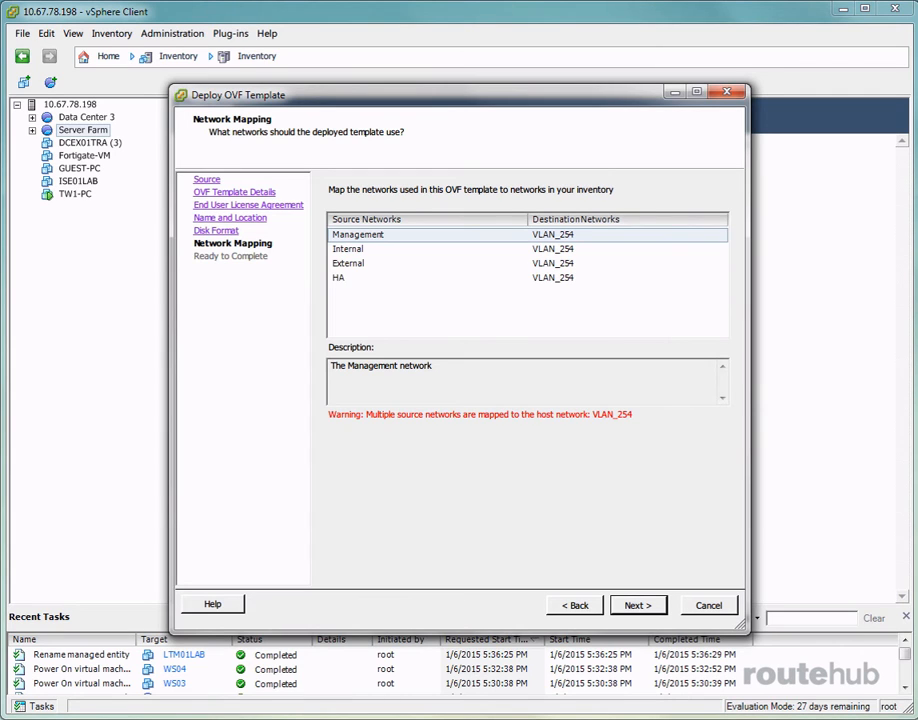
Map the Management network to VLAN_101 and the Internal network to VLAN_201
click(590, 234)
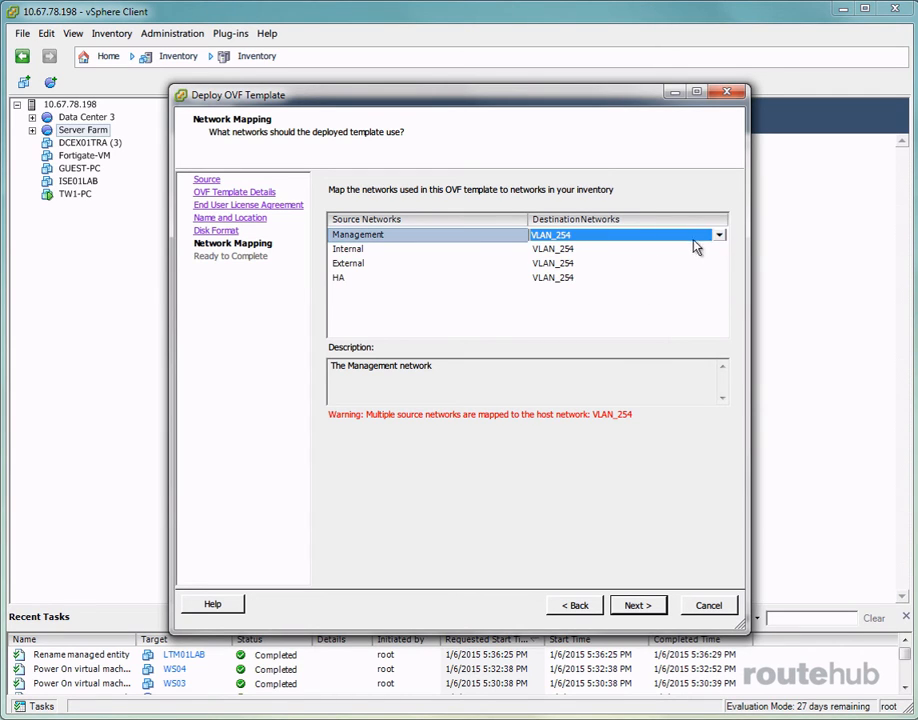
click(719, 235)
drag(721, 268, 723, 302)
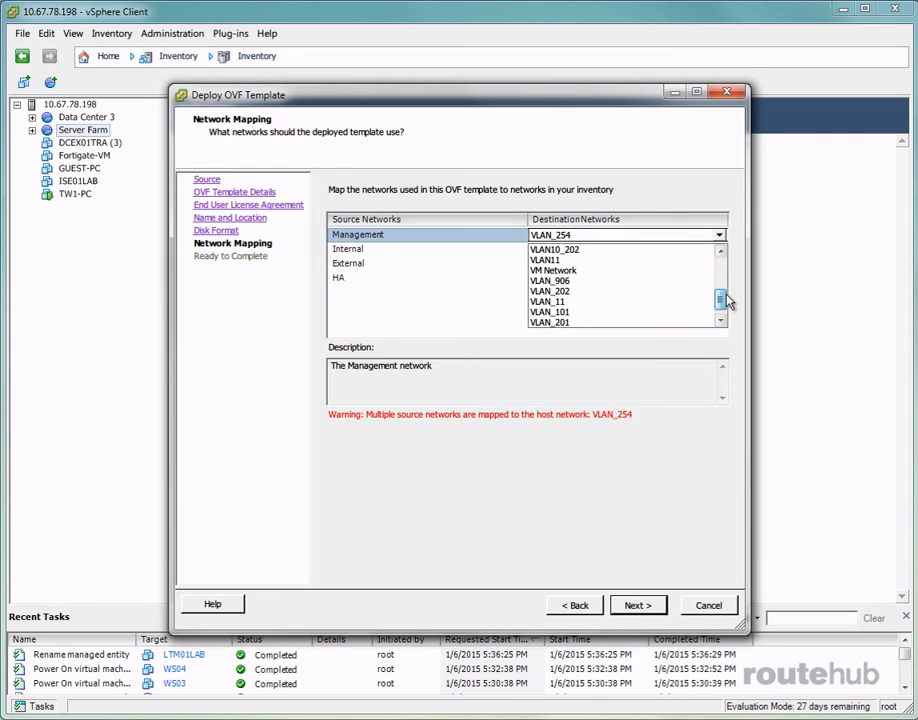
click(580, 313)
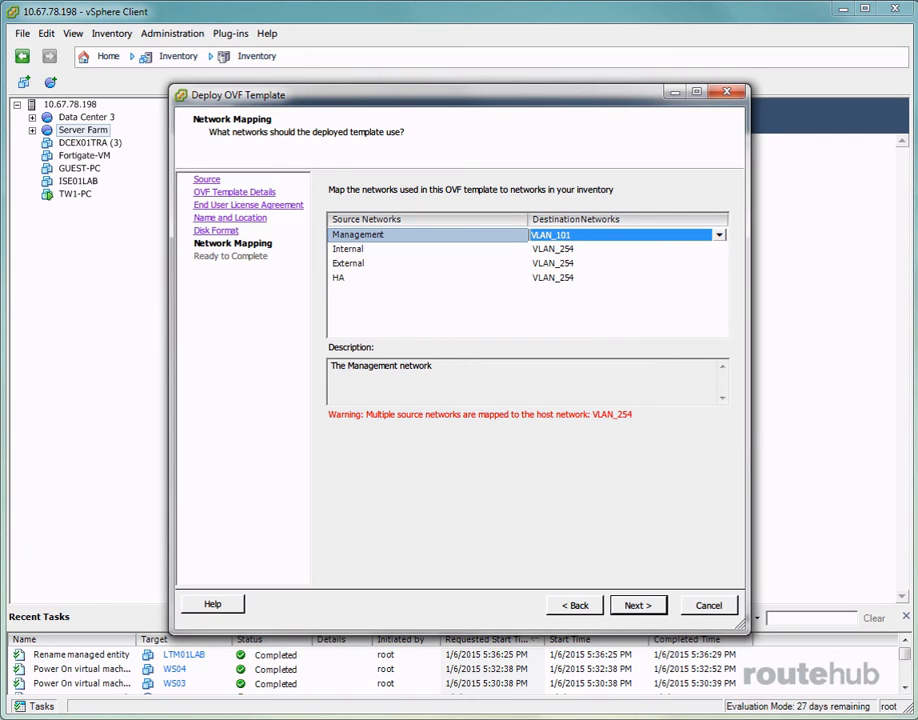
click(568, 249)
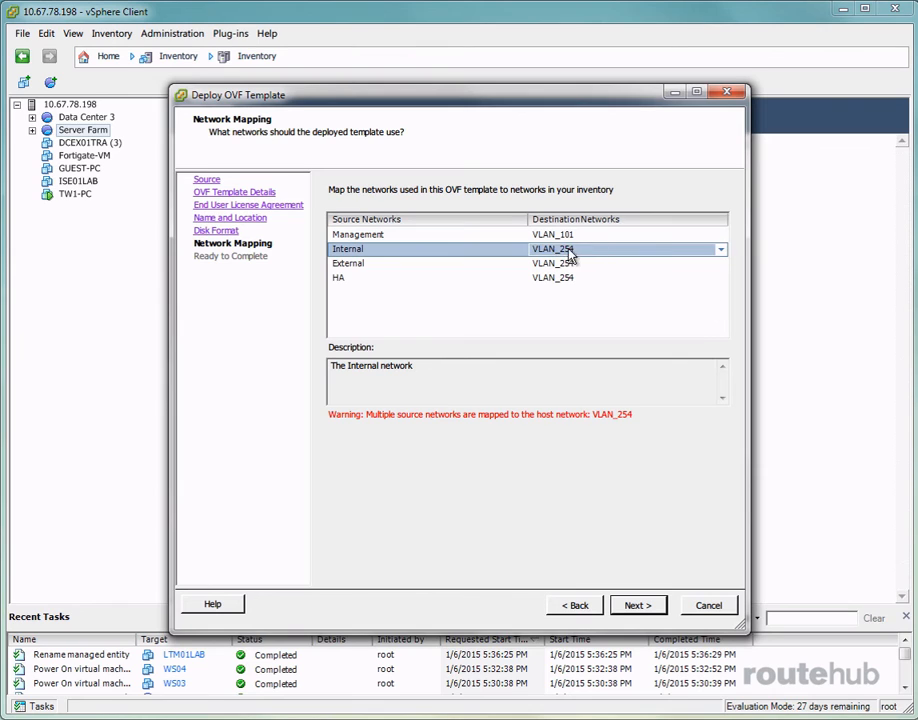
click(721, 252)
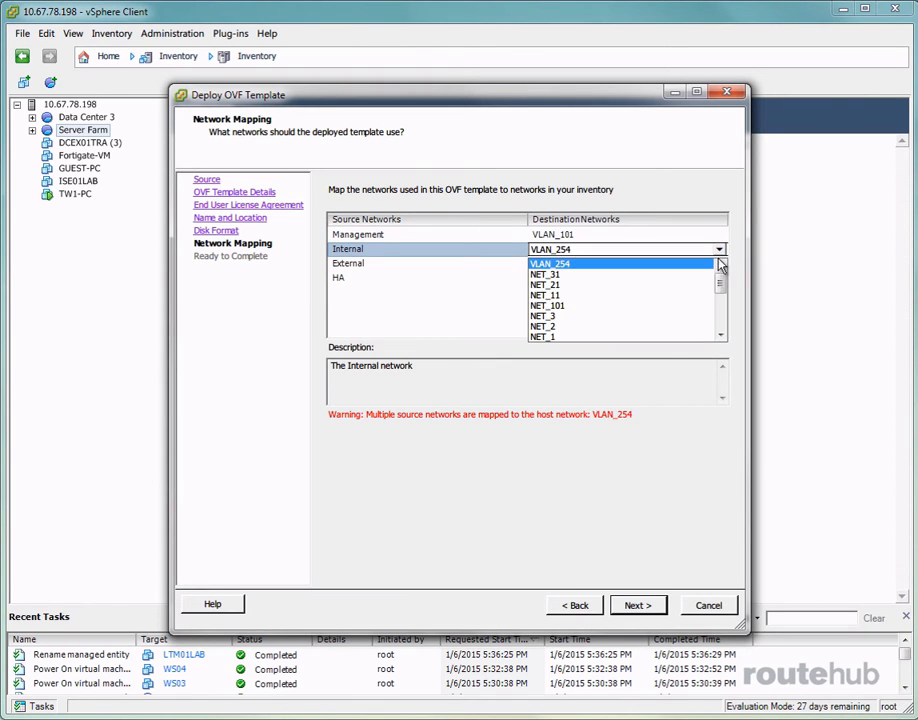
drag(721, 291, 730, 334)
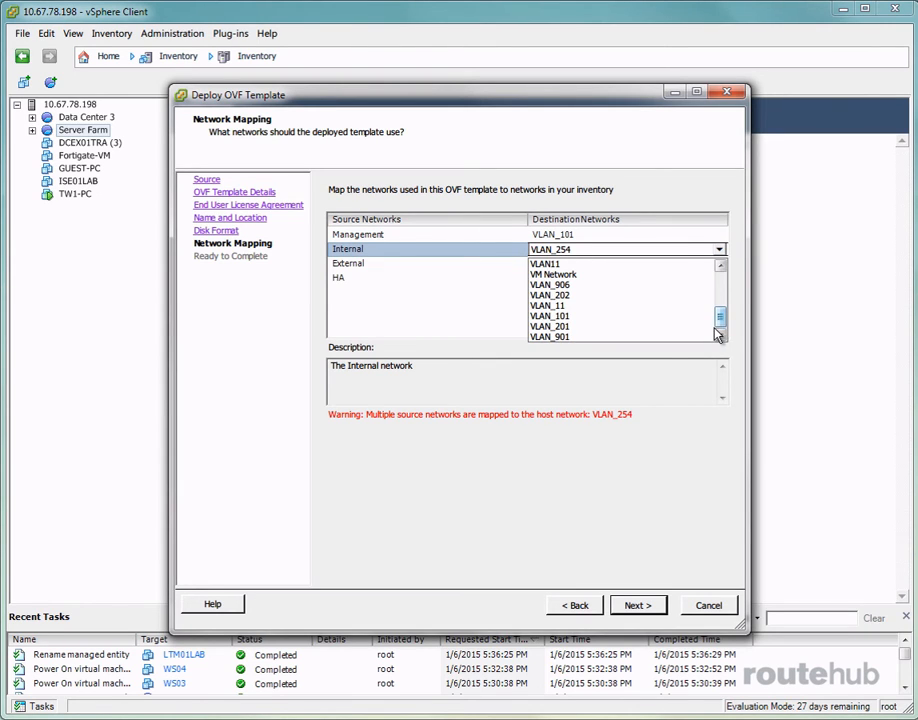
click(612, 327)
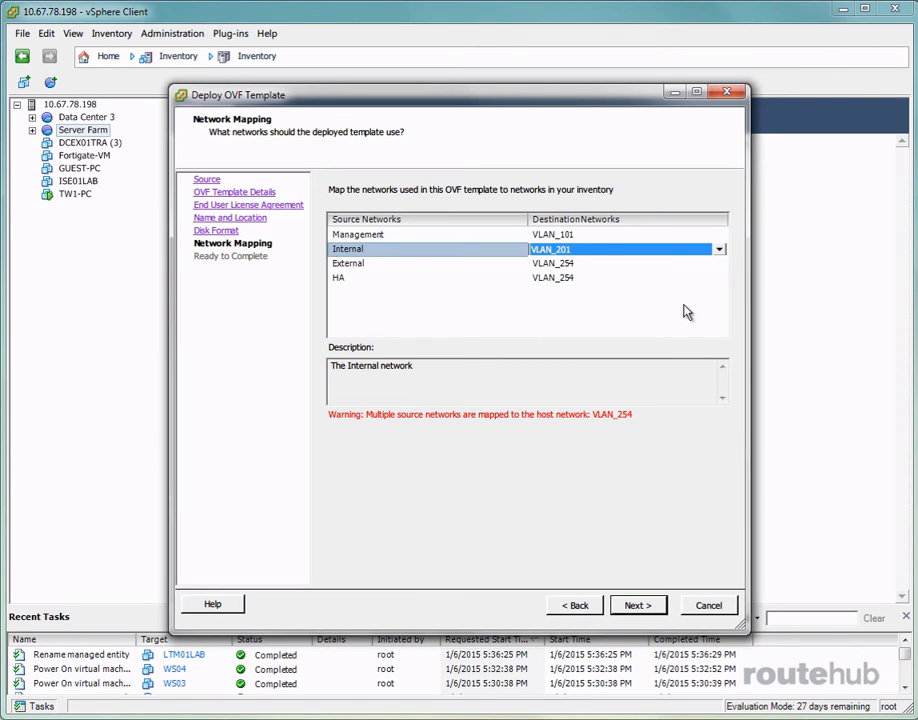
Keep External mapped to VLAN_254 and map the HA network to NET_31
click(568, 264)
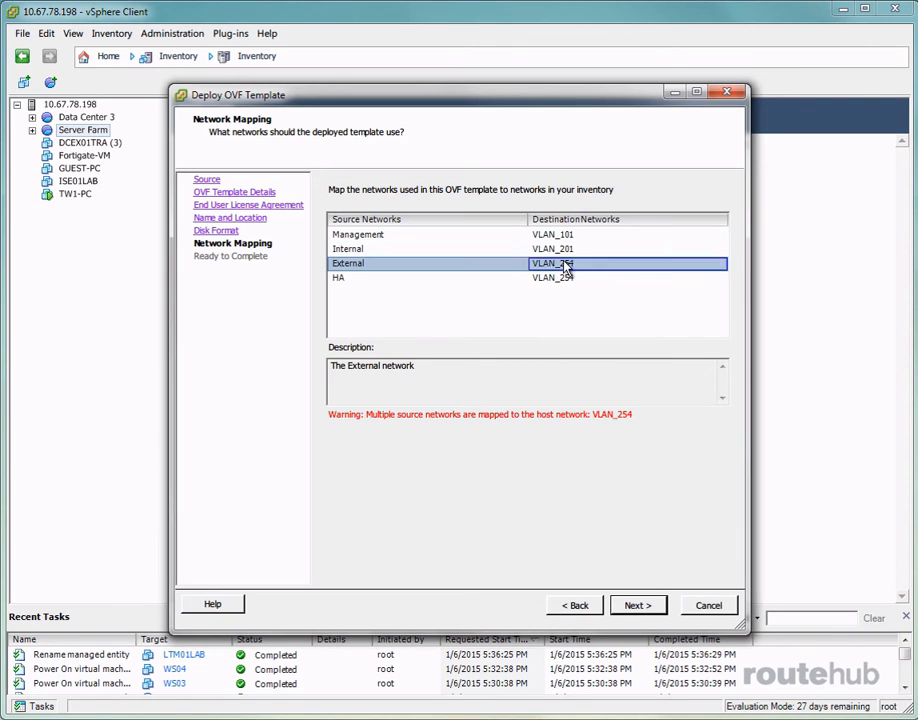
click(725, 266)
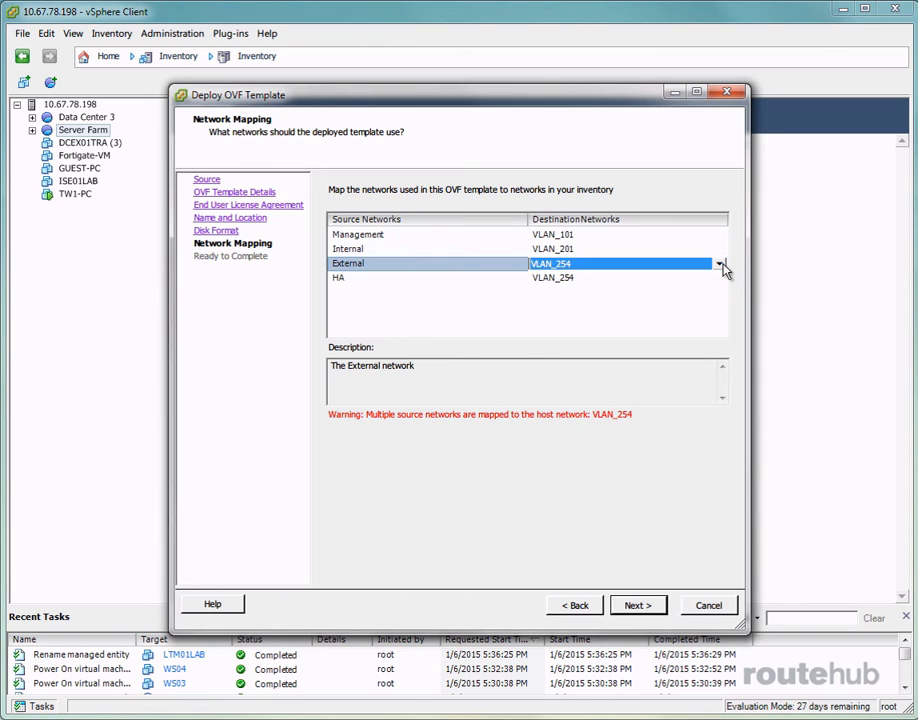
click(719, 264)
click(720, 265)
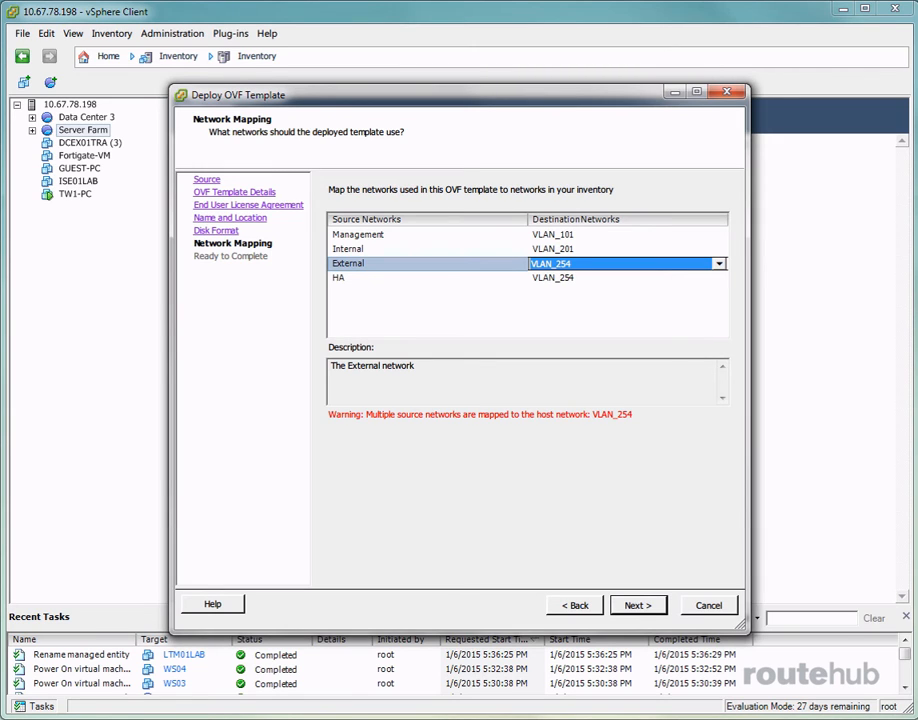
click(639, 313)
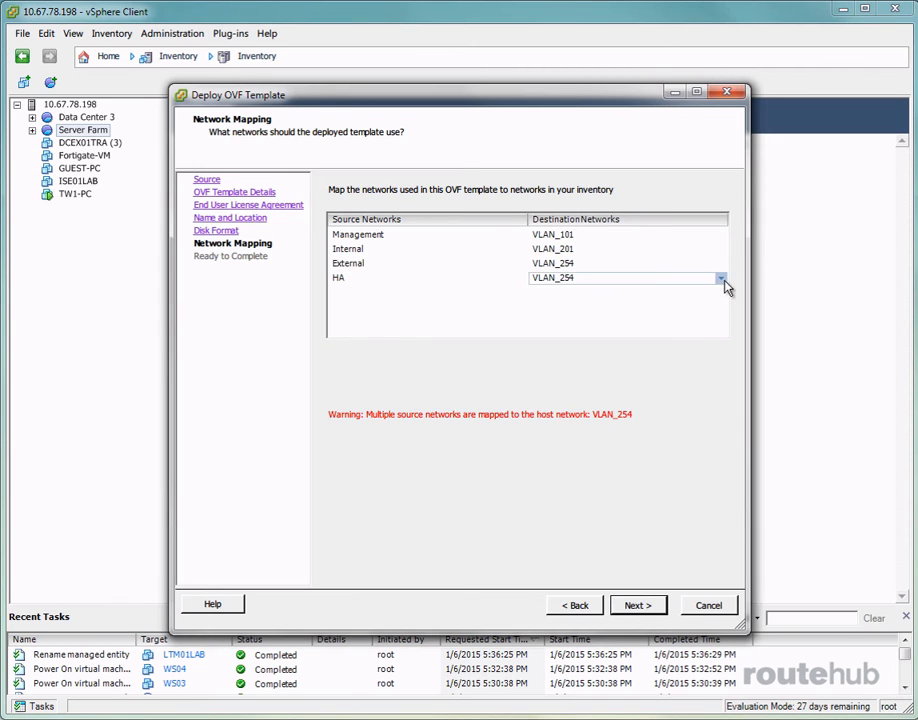
click(721, 282)
click(721, 284)
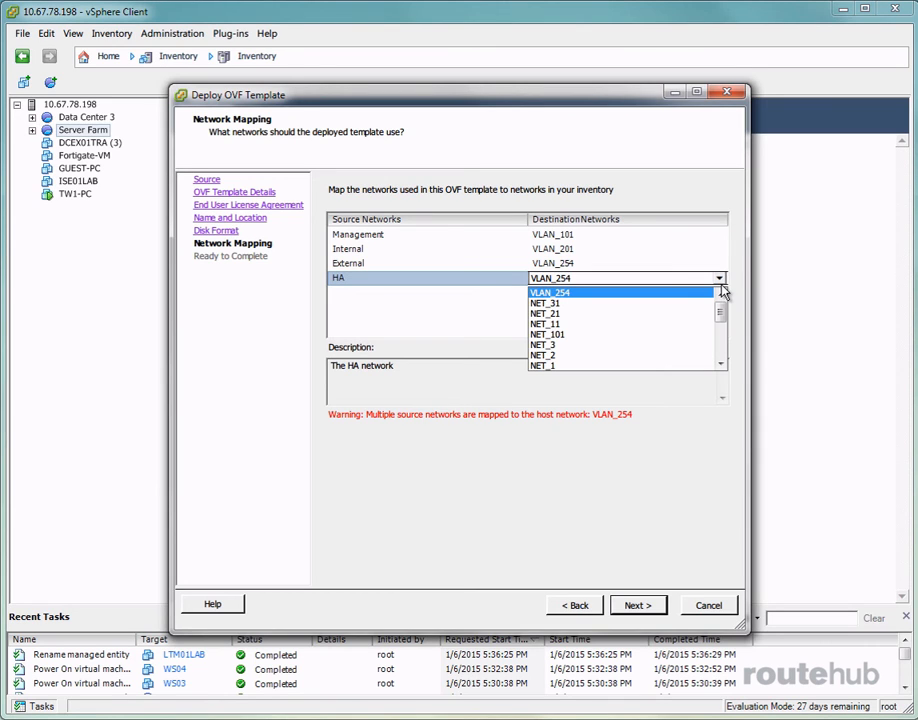
click(670, 304)
click(660, 316)
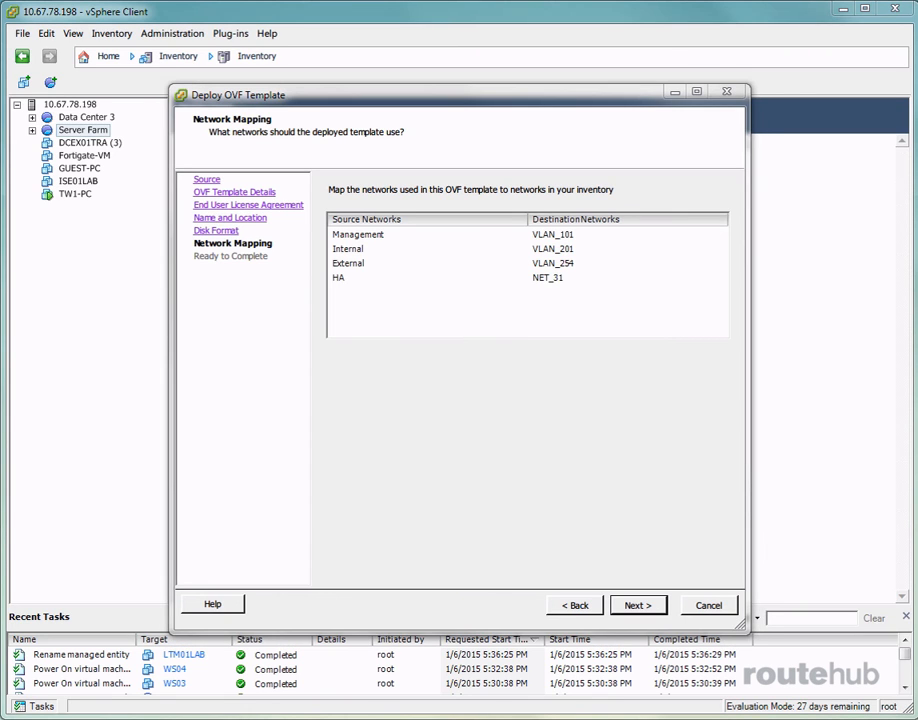
Enable Power on after deployment and finish deploying LTM01LAB
click(638, 605)
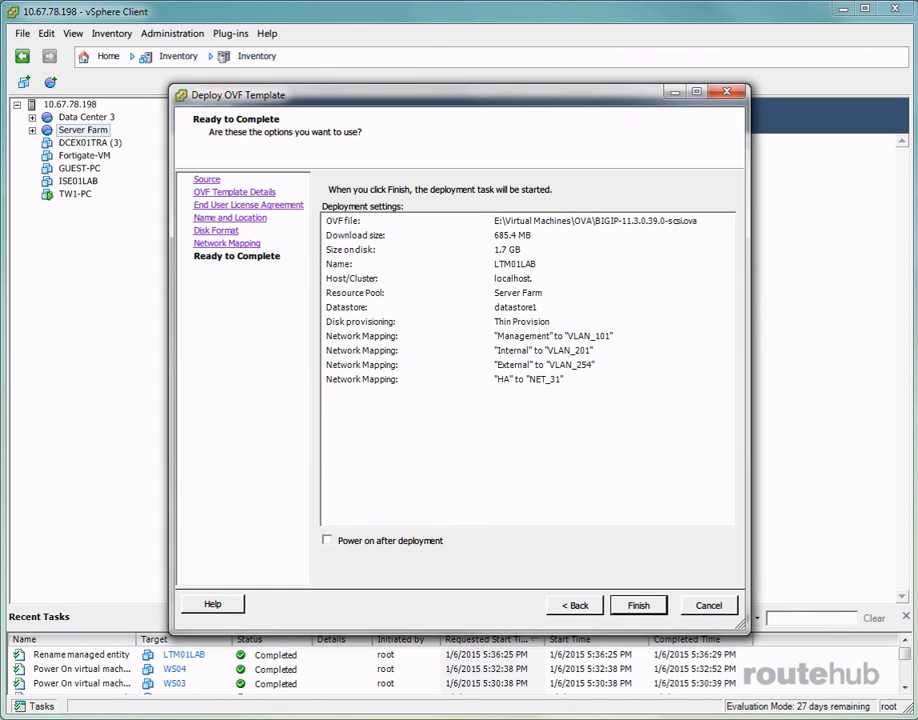
click(327, 540)
click(638, 606)
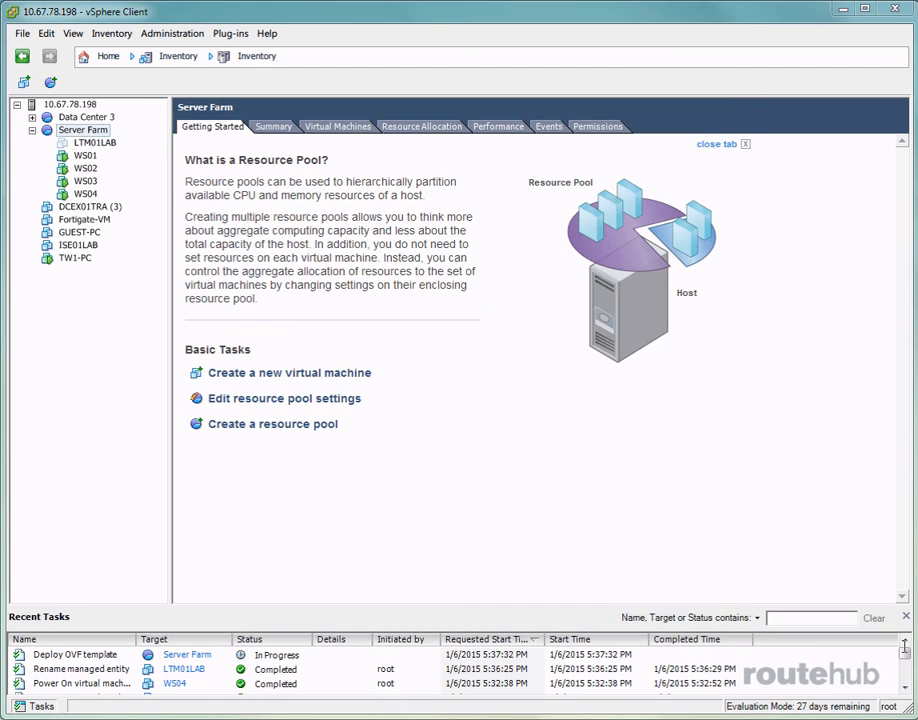